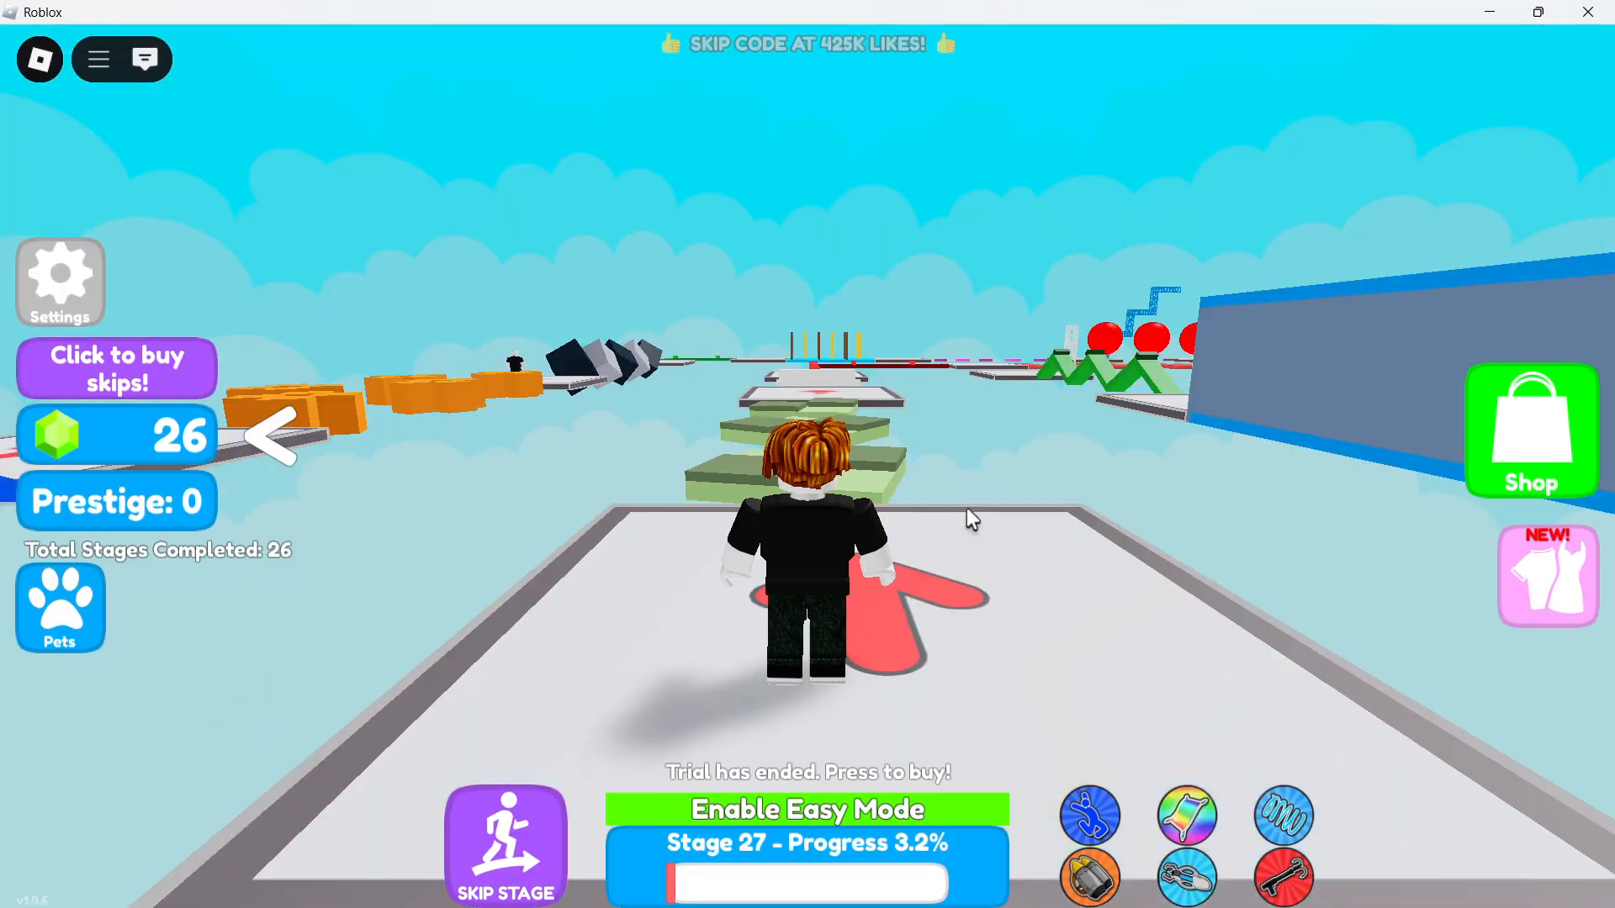
# Jump onto the green platform, then bring up the in-game menu's Settings page.
pyautogui.press('w')
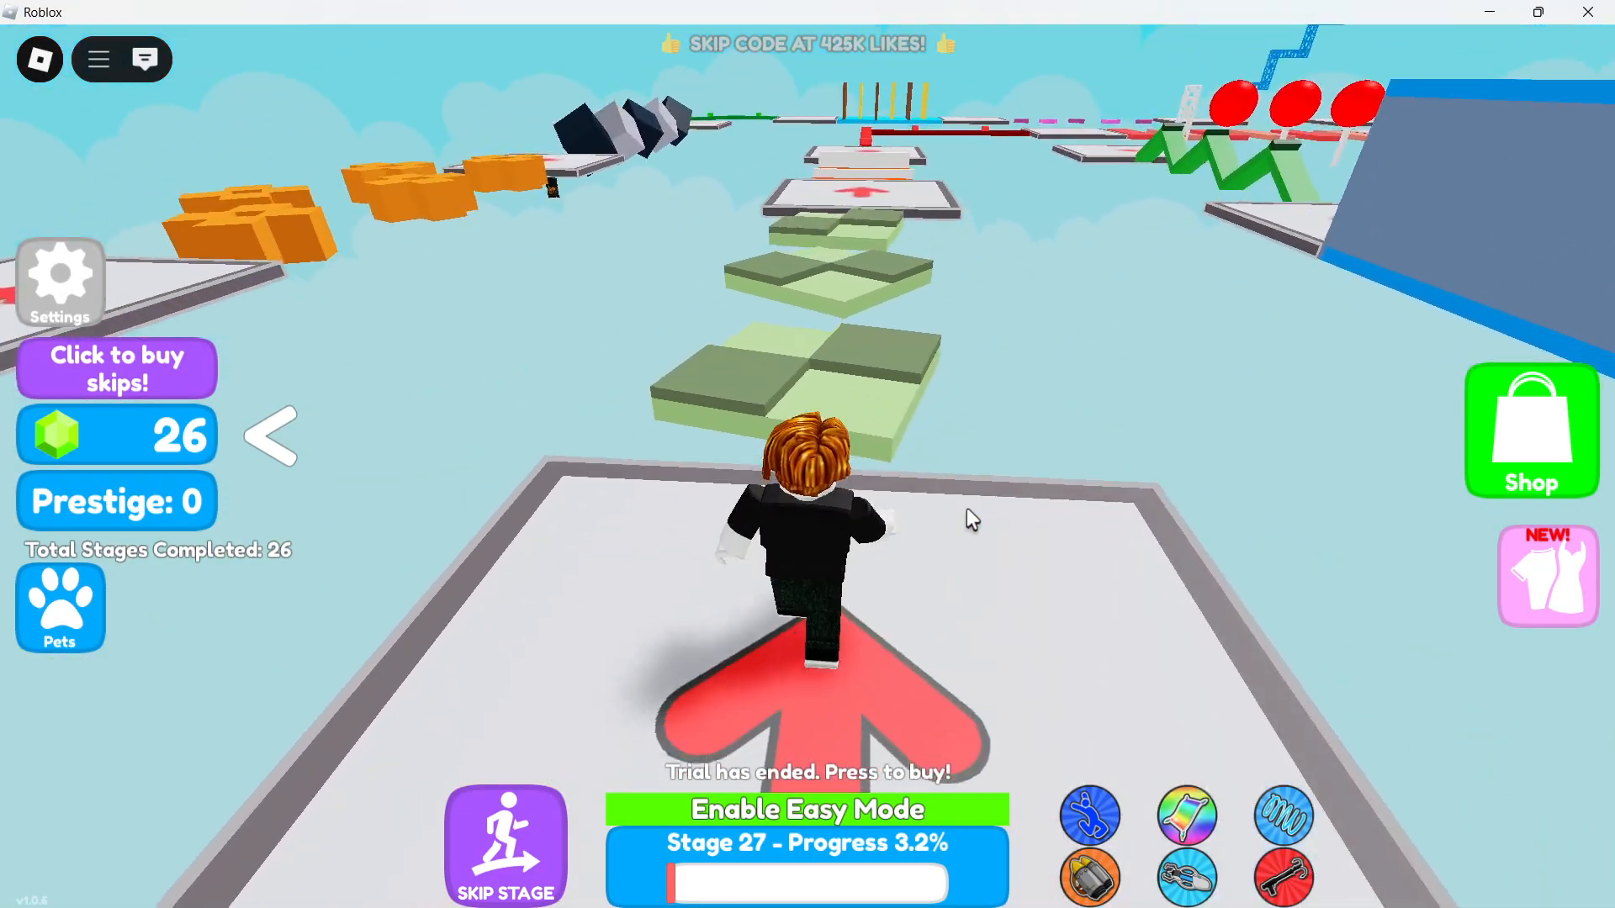
pyautogui.press('space')
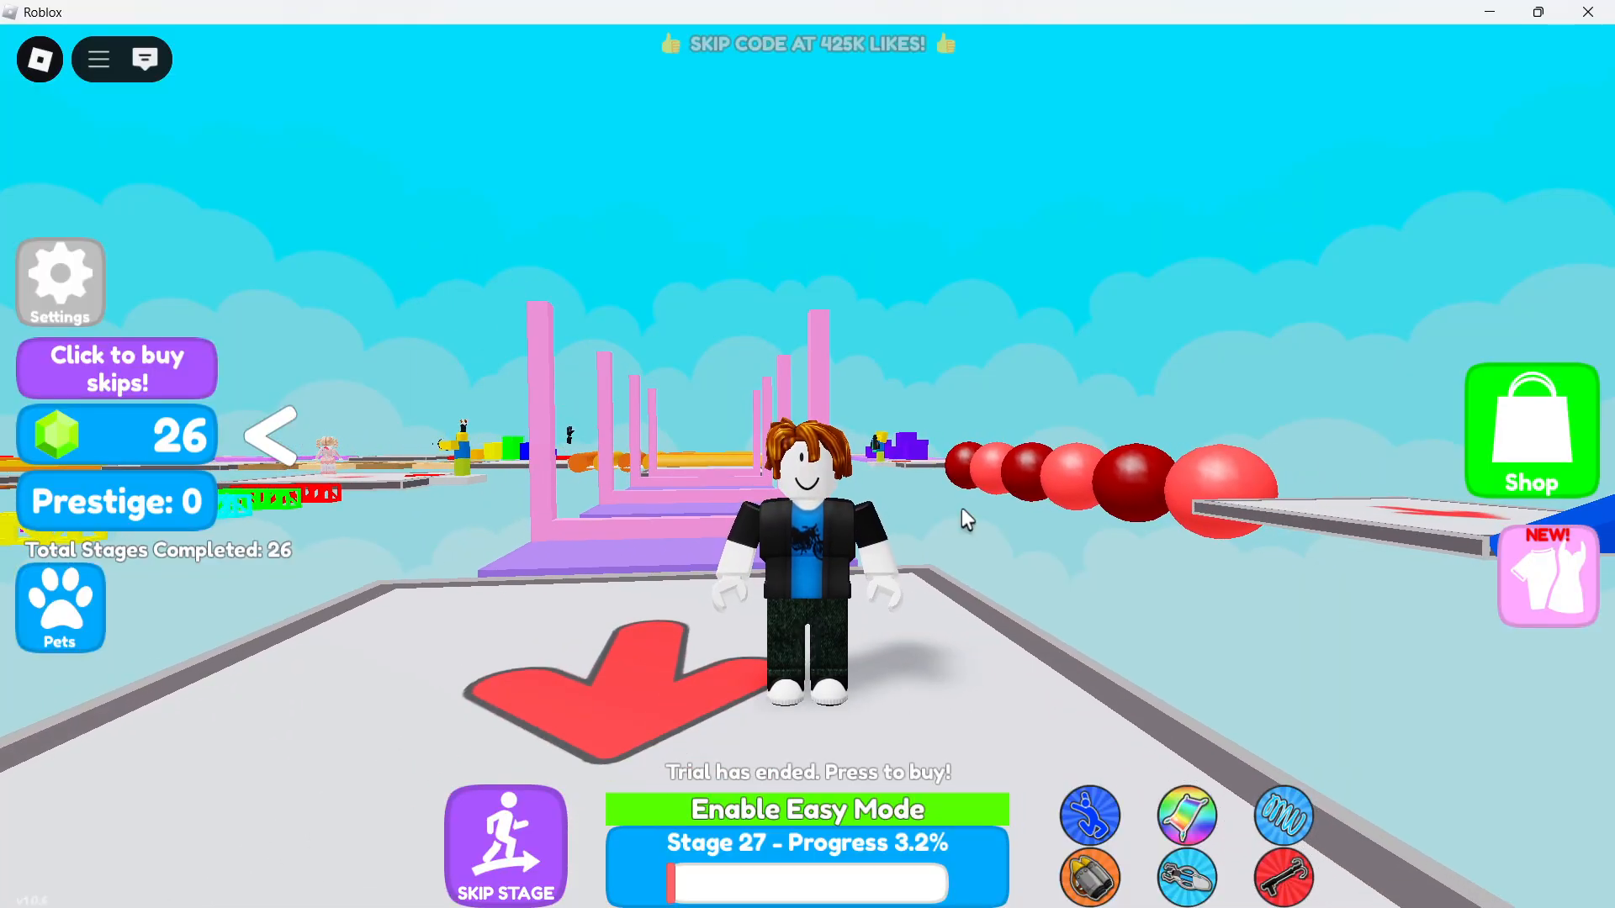
pyautogui.click(42, 63)
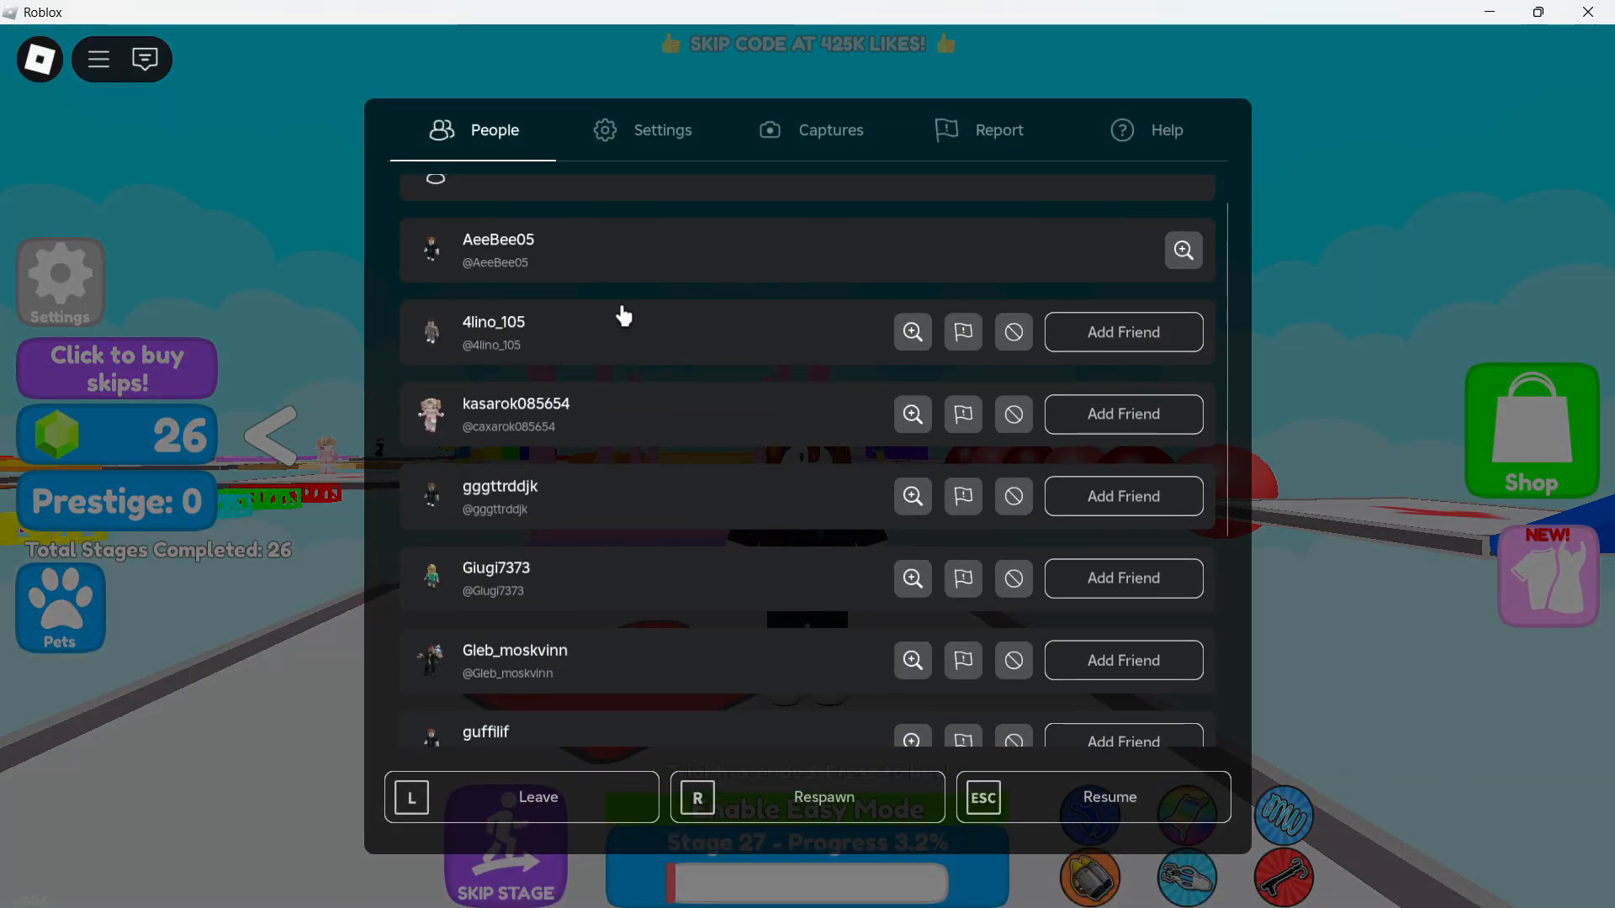
pyautogui.click(647, 143)
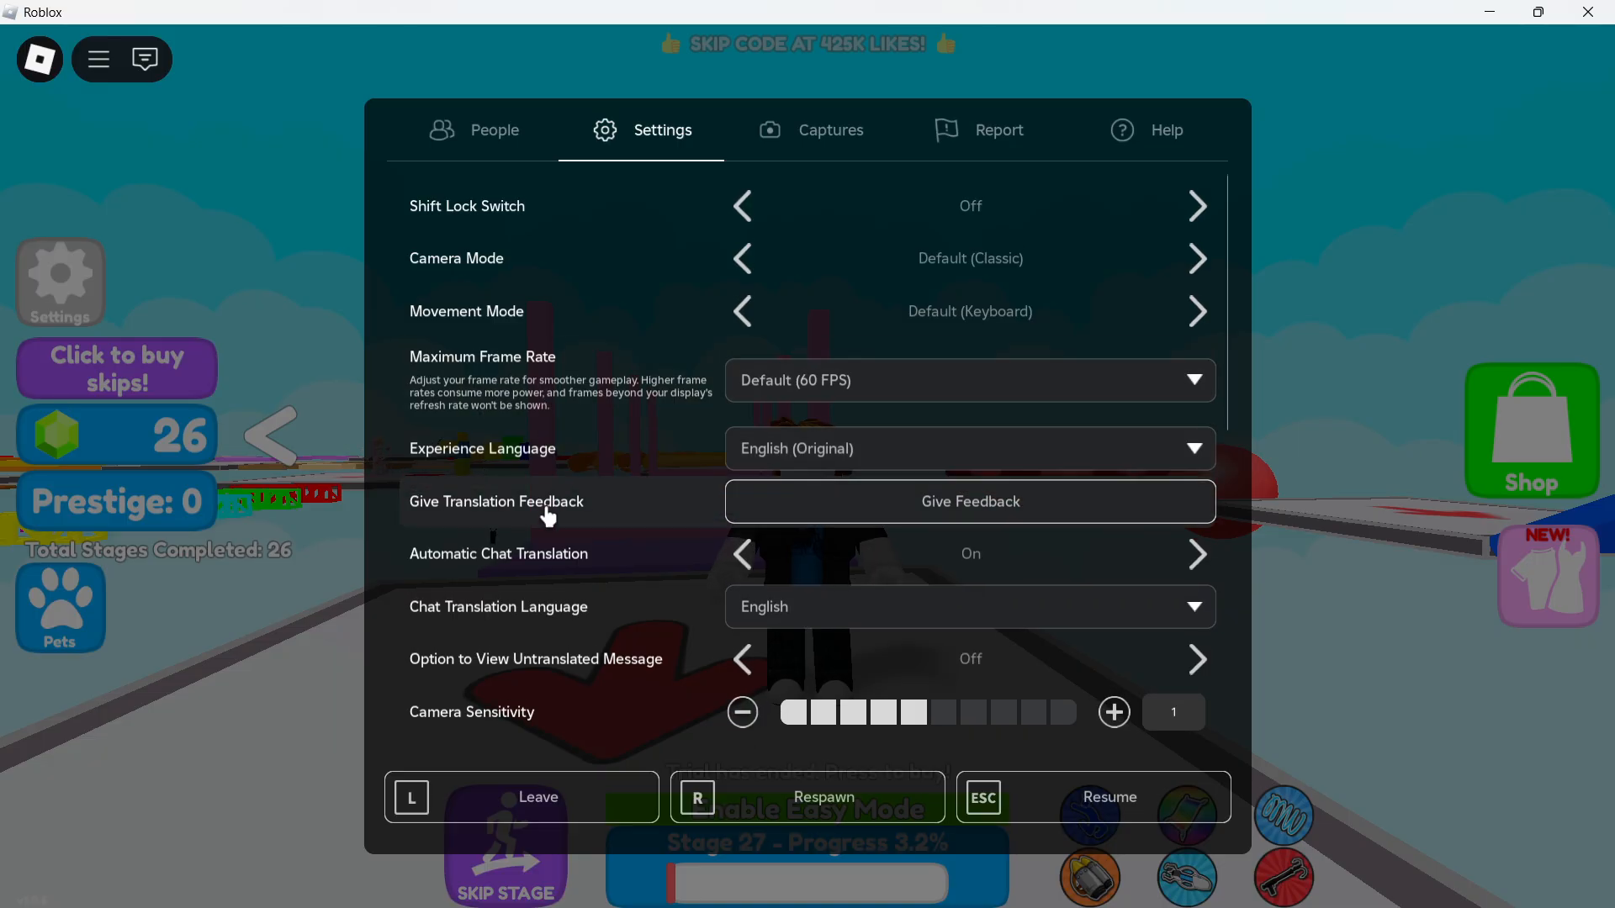
pyautogui.scroll(-2, 549, 517)
pyautogui.scroll(-3, 548, 533)
pyautogui.scroll(-3, 548, 530)
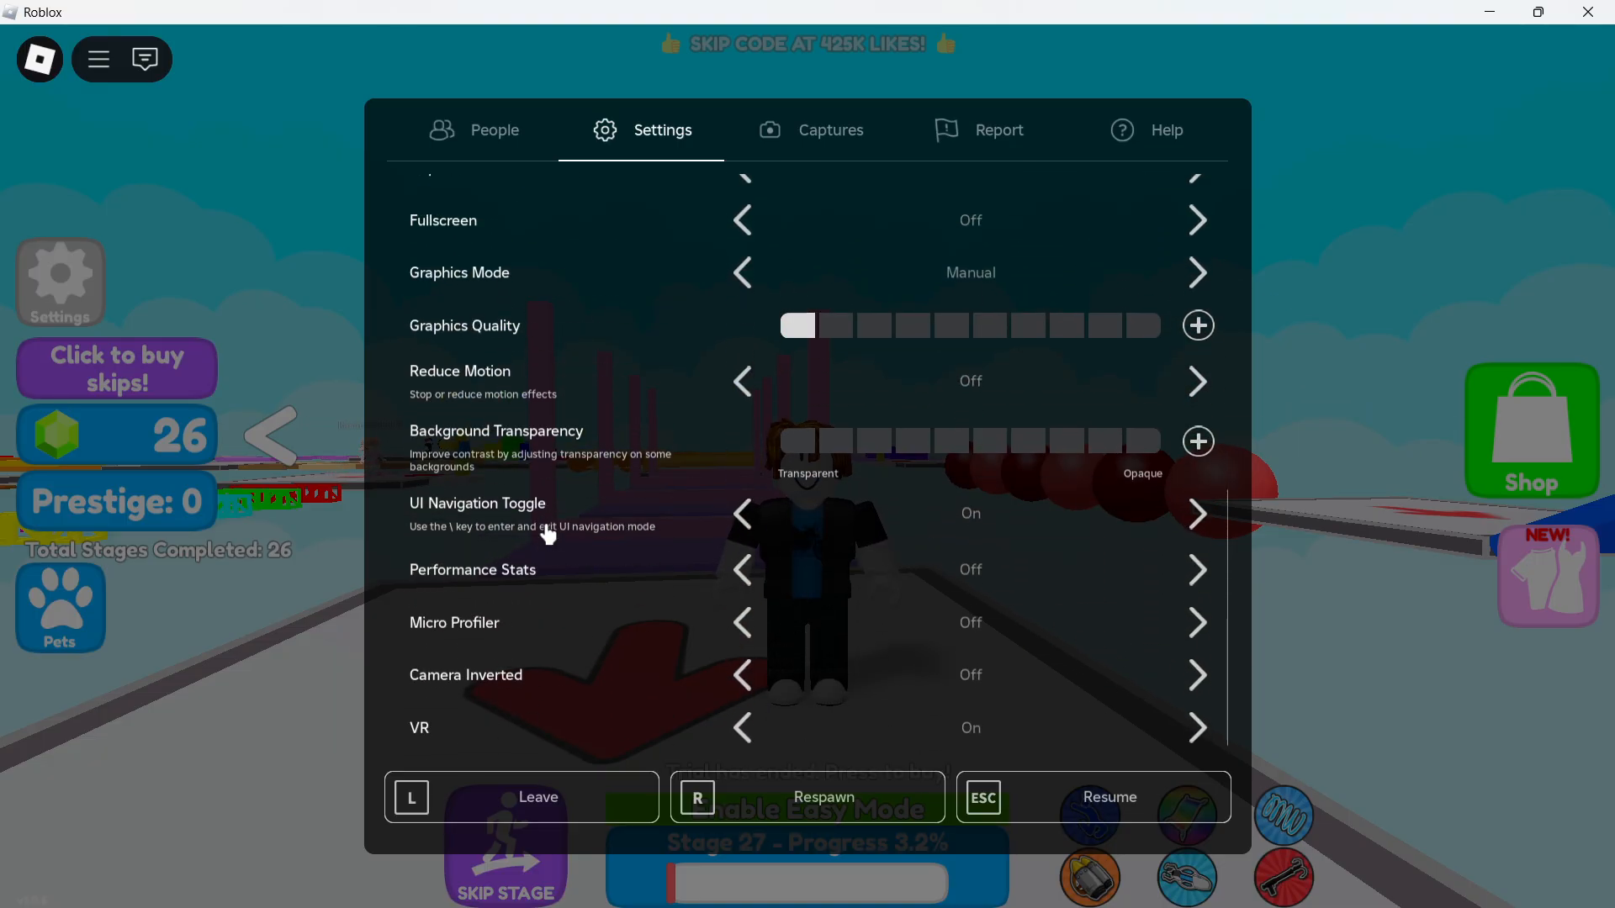
pyautogui.scroll(2, 570, 376)
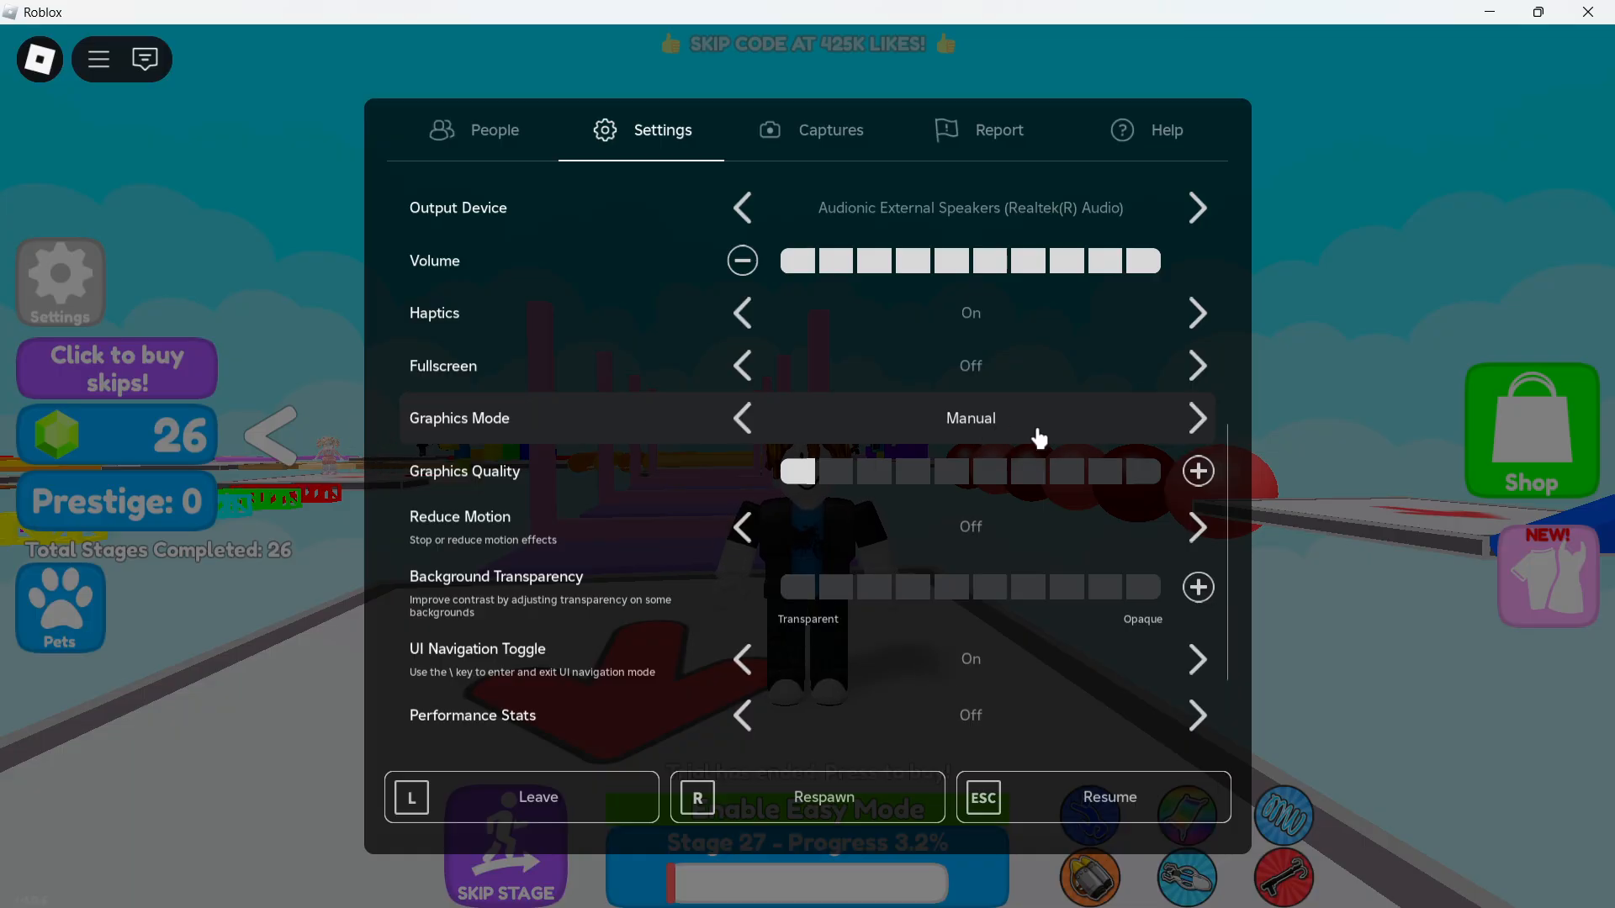
# Keep Graphics Mode on Manual and raise Graphics Quality to its maximum level.
pyautogui.click(1197, 418)
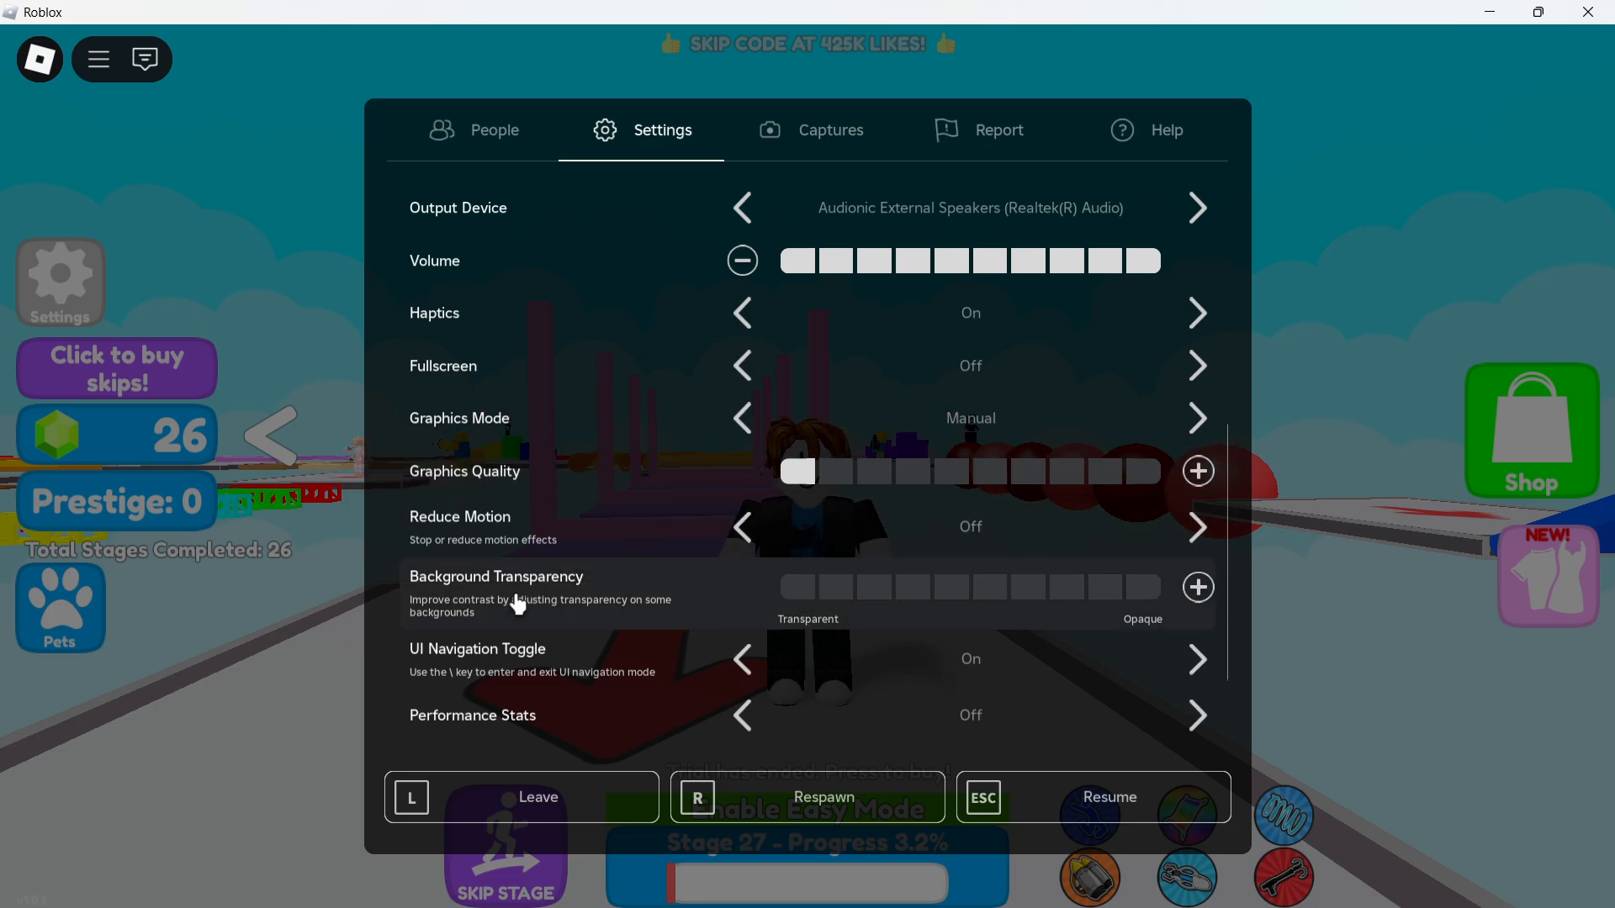
pyautogui.click(1197, 472)
pyautogui.click(1197, 472)
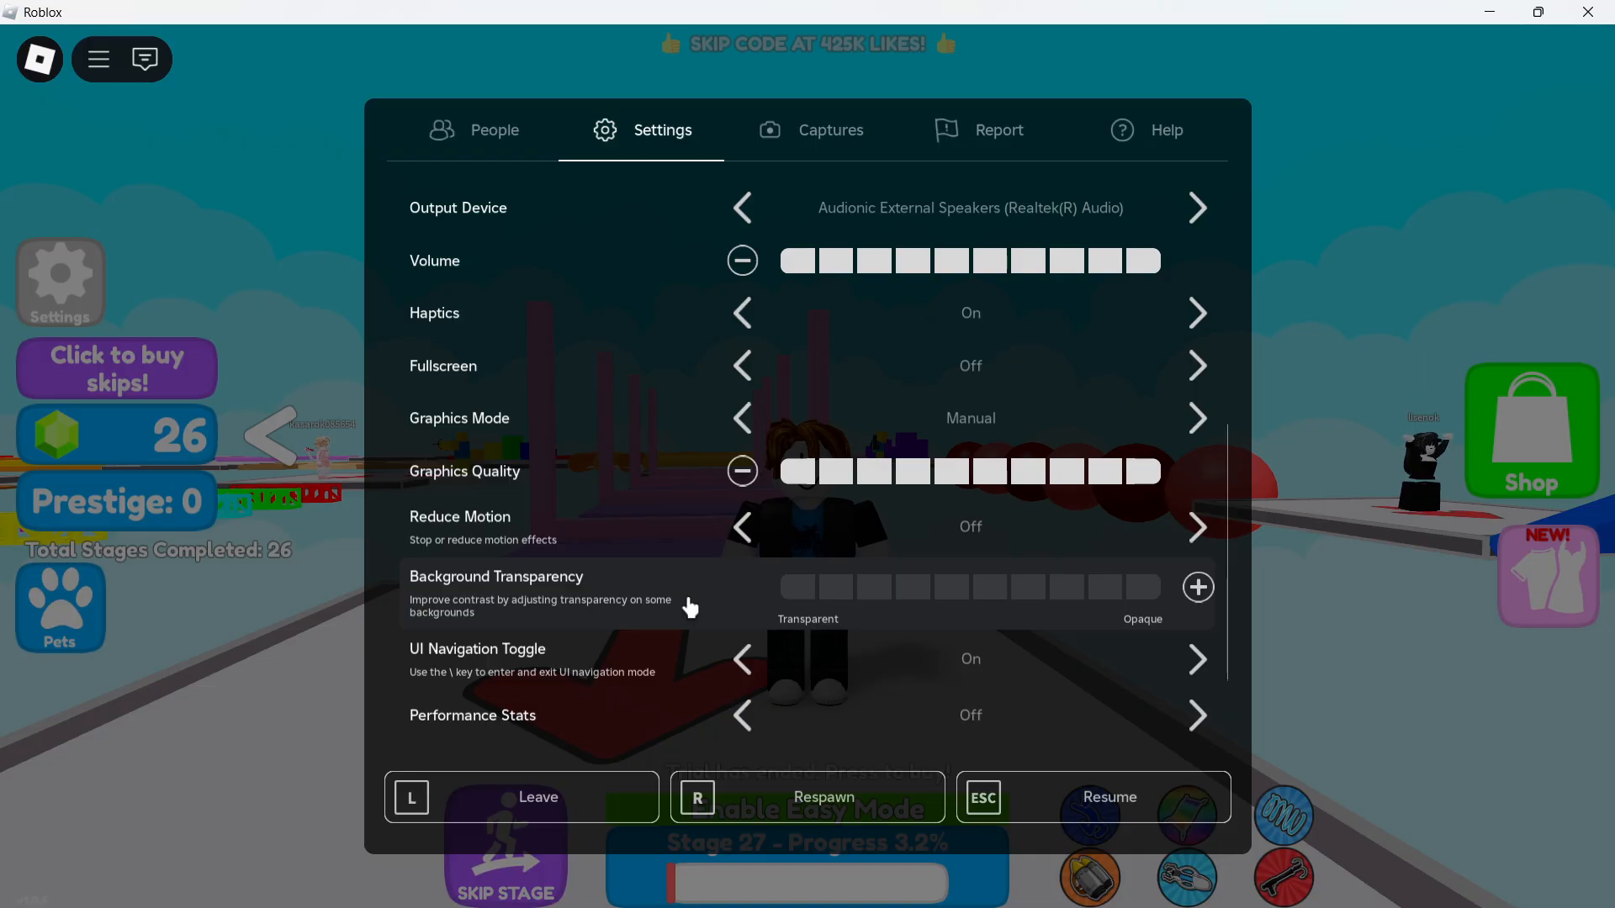
# Nudge Background Transparency up, then set it back to transparent.
pyautogui.click(1182, 596)
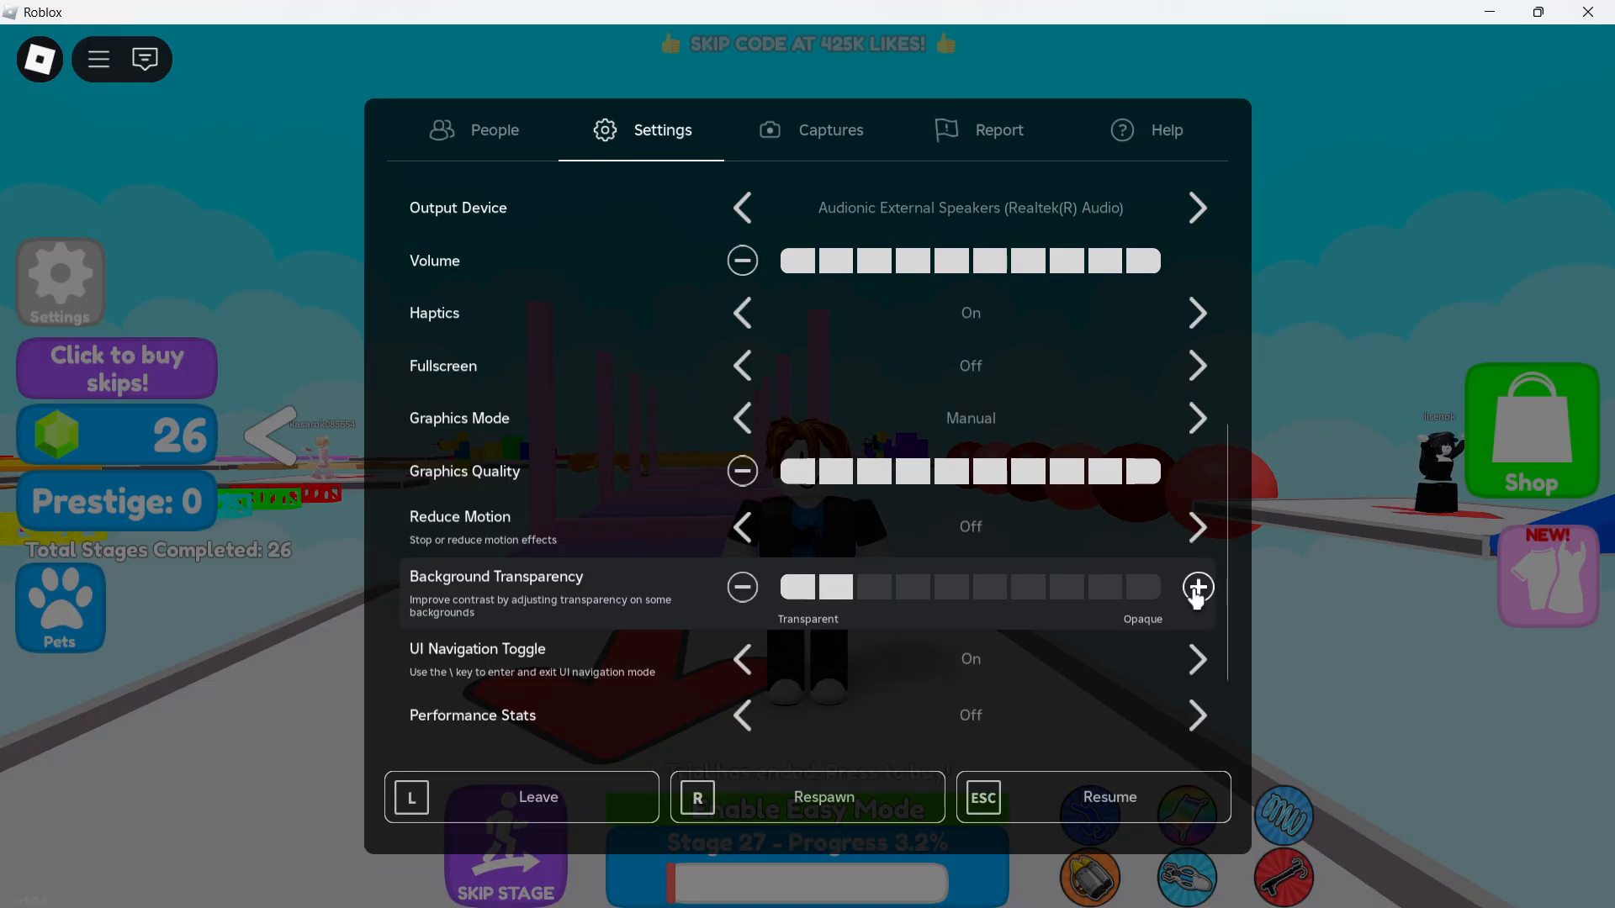
pyautogui.click(743, 601)
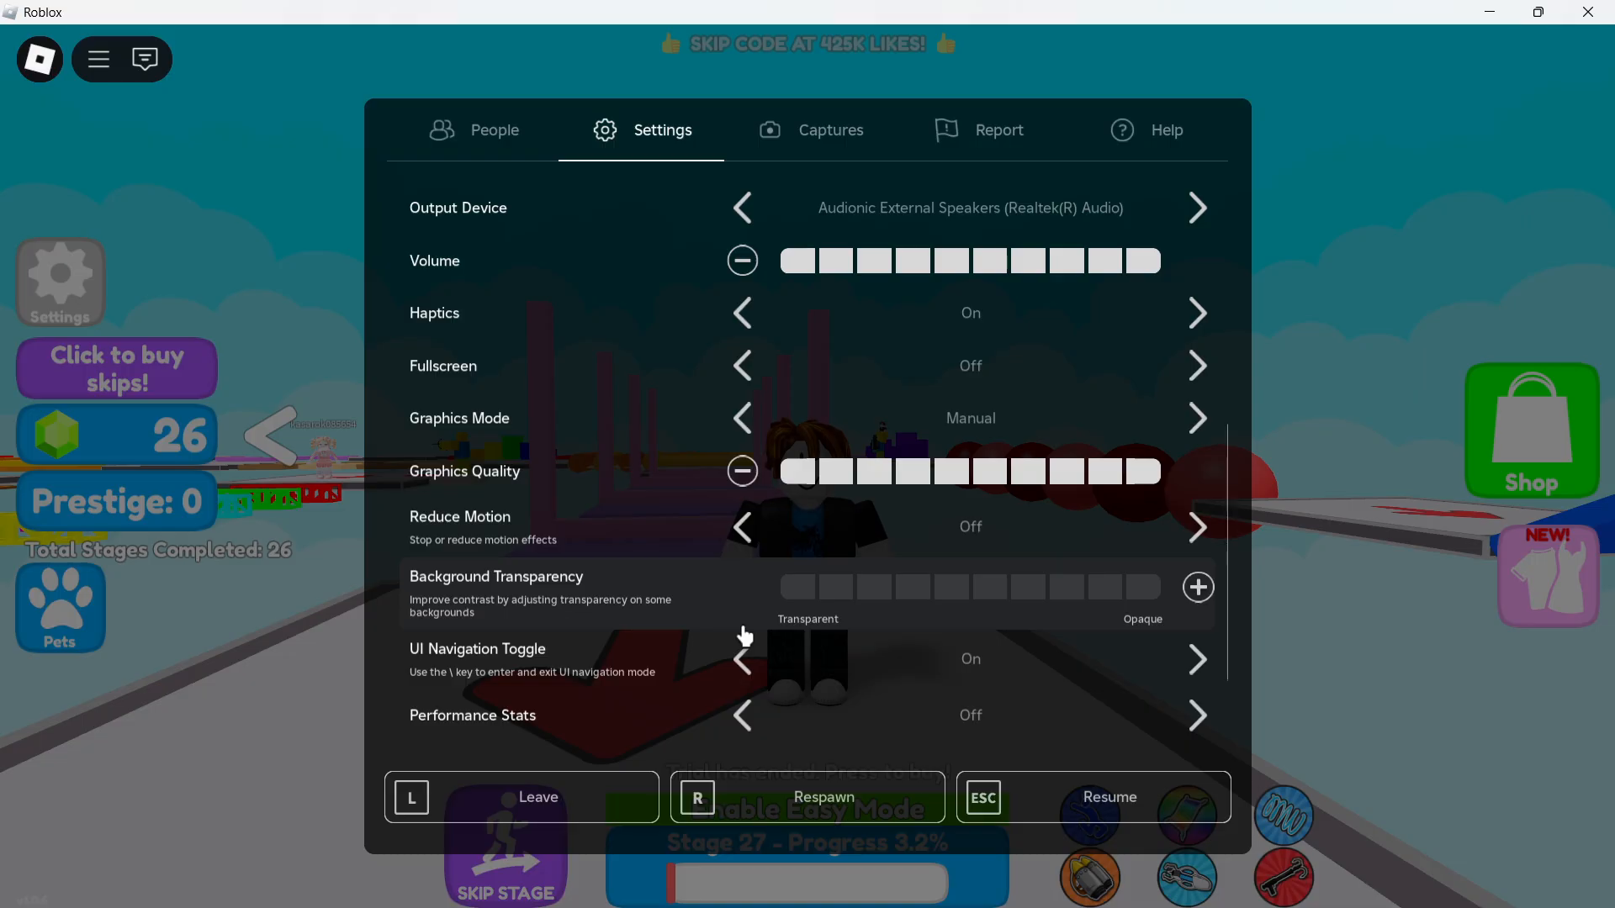
# Resume playing, run onto the green blocks and turn the view toward the pink pillars.
pyautogui.press('Escape')
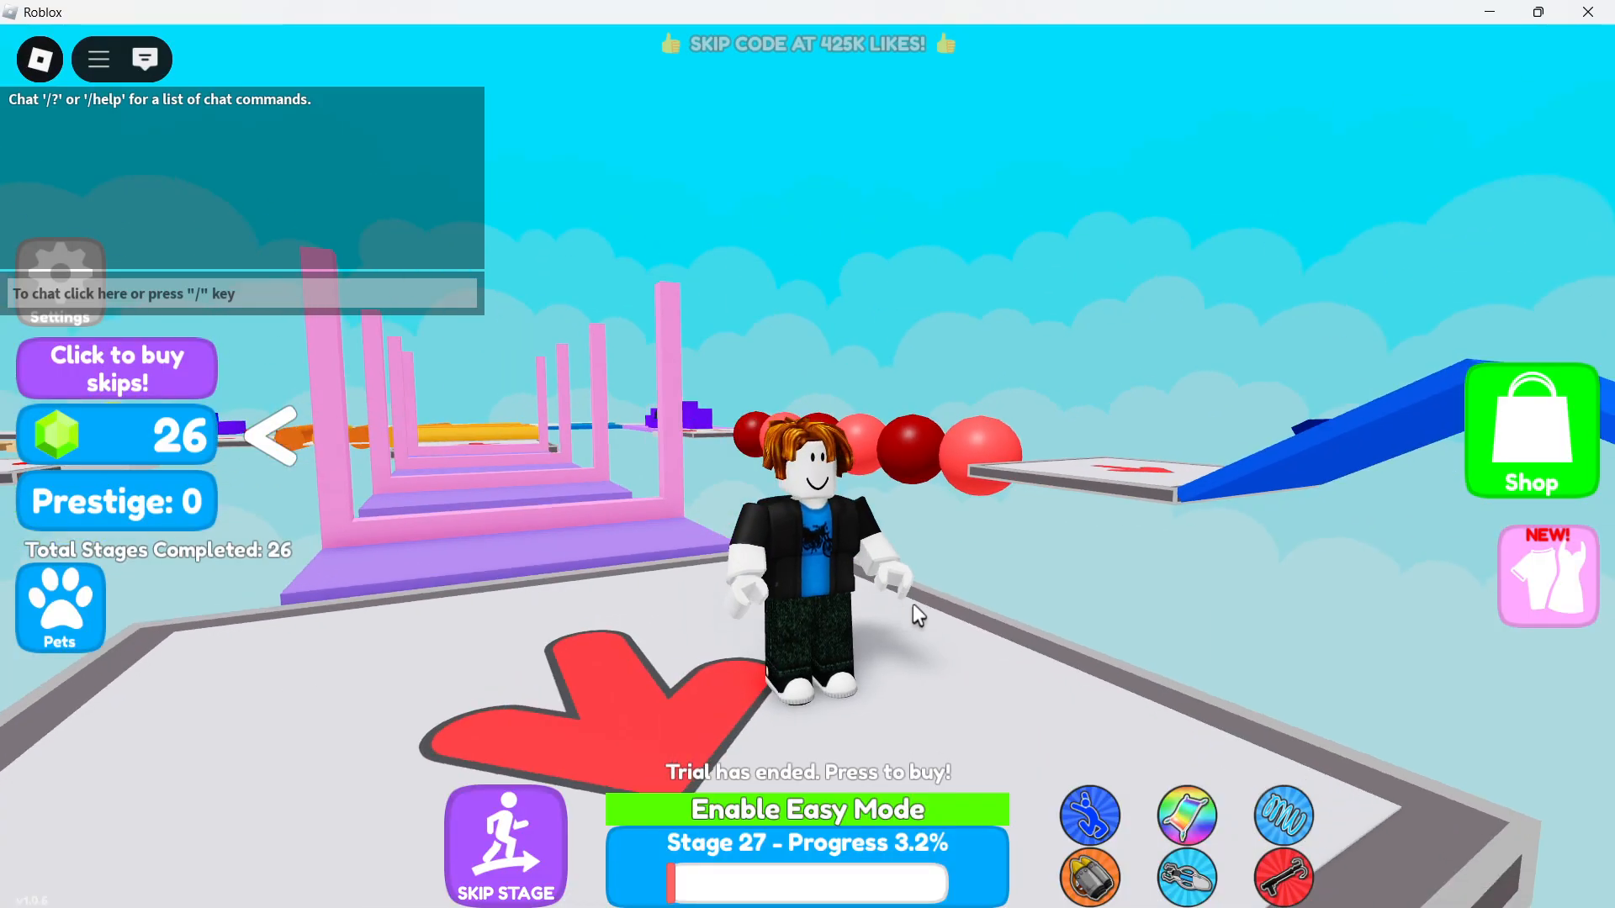
pyautogui.press('w')
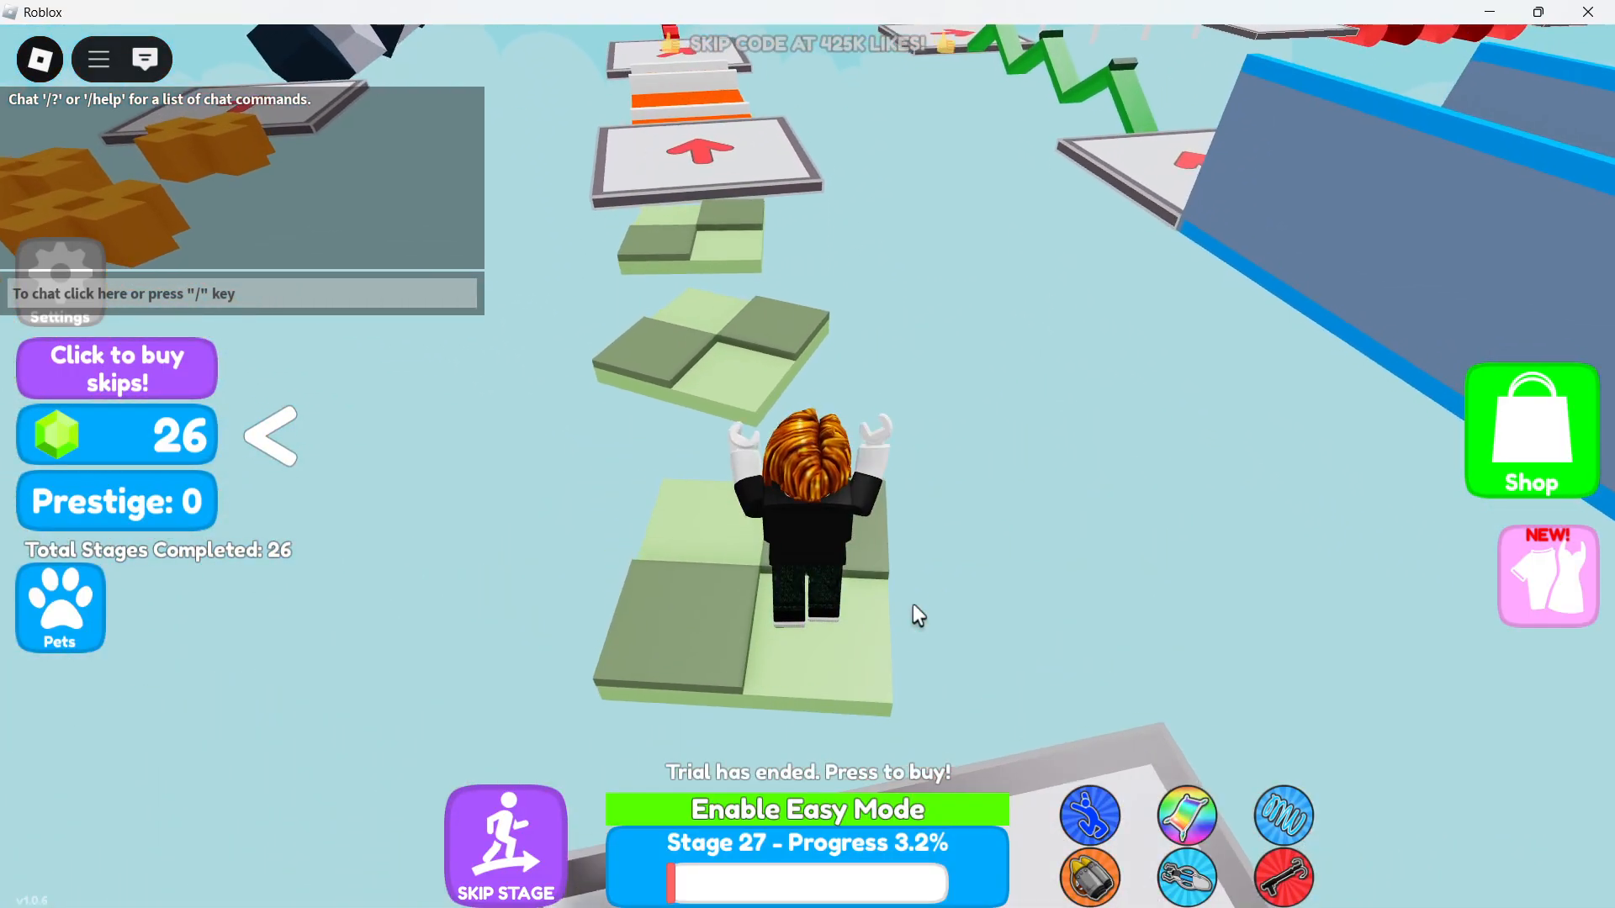
pyautogui.press('space')
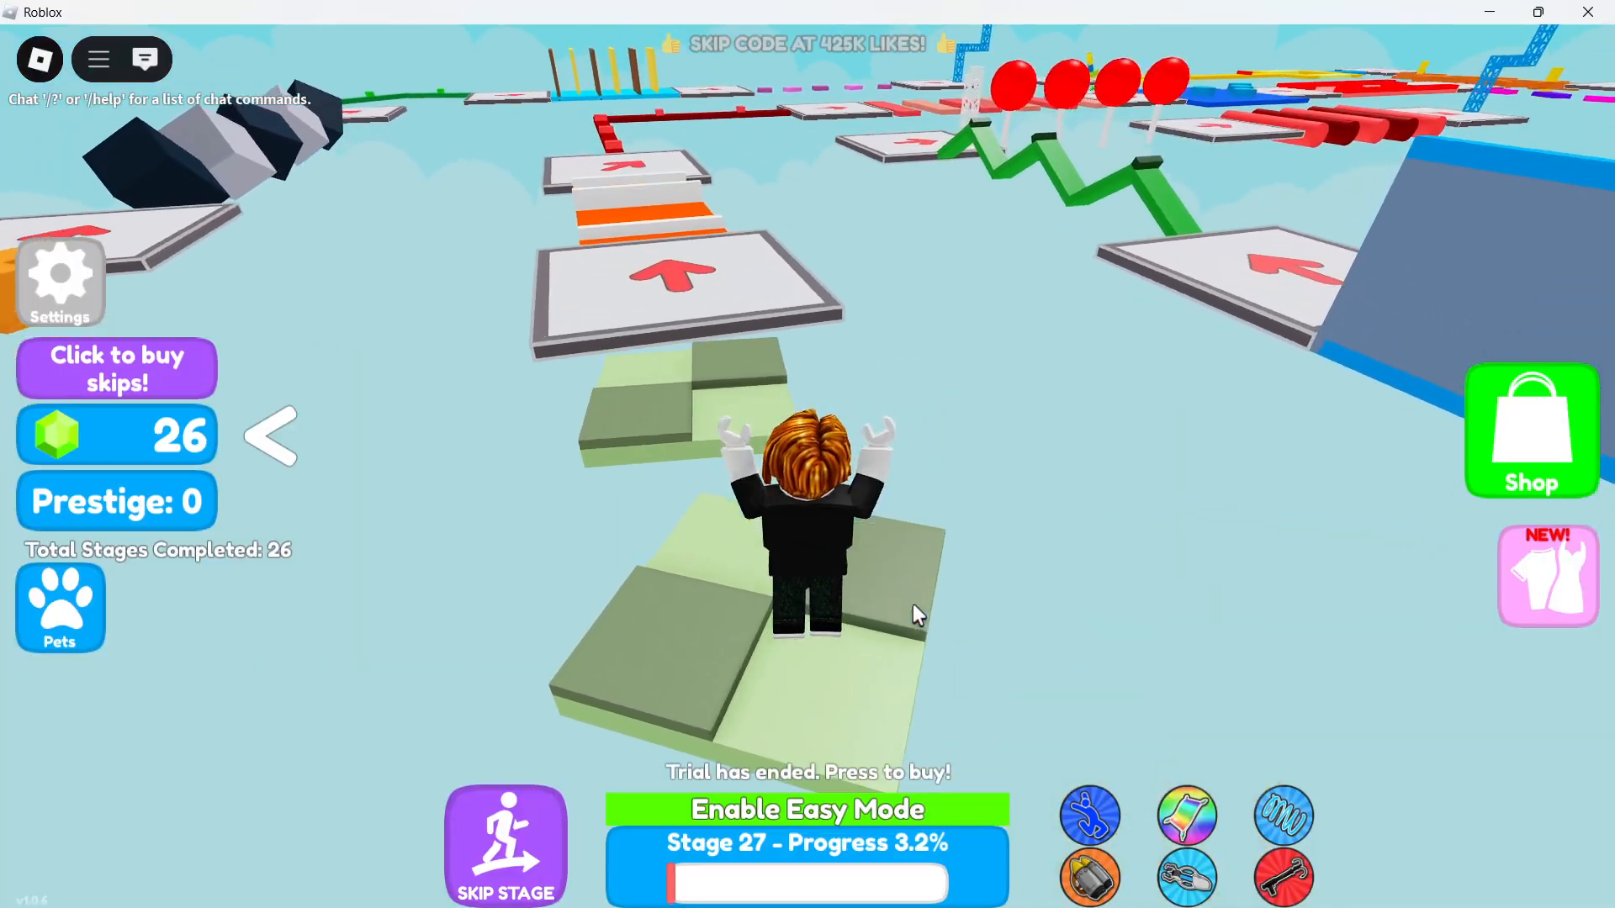
pyautogui.press('Left')
pyautogui.press('Left')
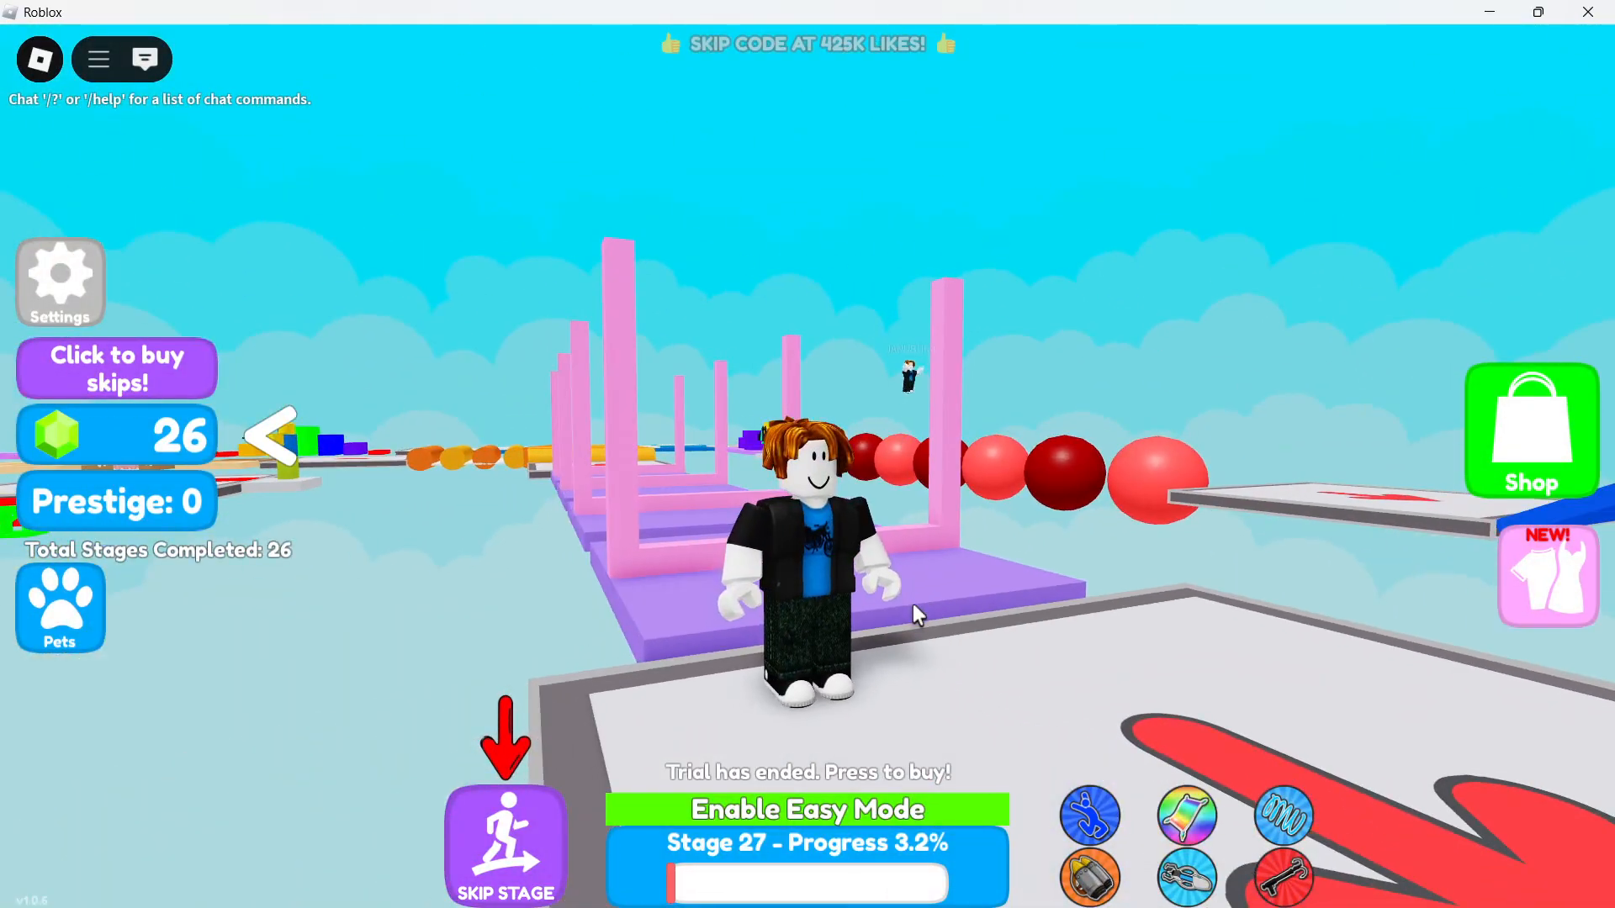
pyautogui.press('Left')
pyautogui.press('Left')
pyautogui.press('Left')
pyautogui.press('Left')
pyautogui.press('Left')
pyautogui.press('Right')
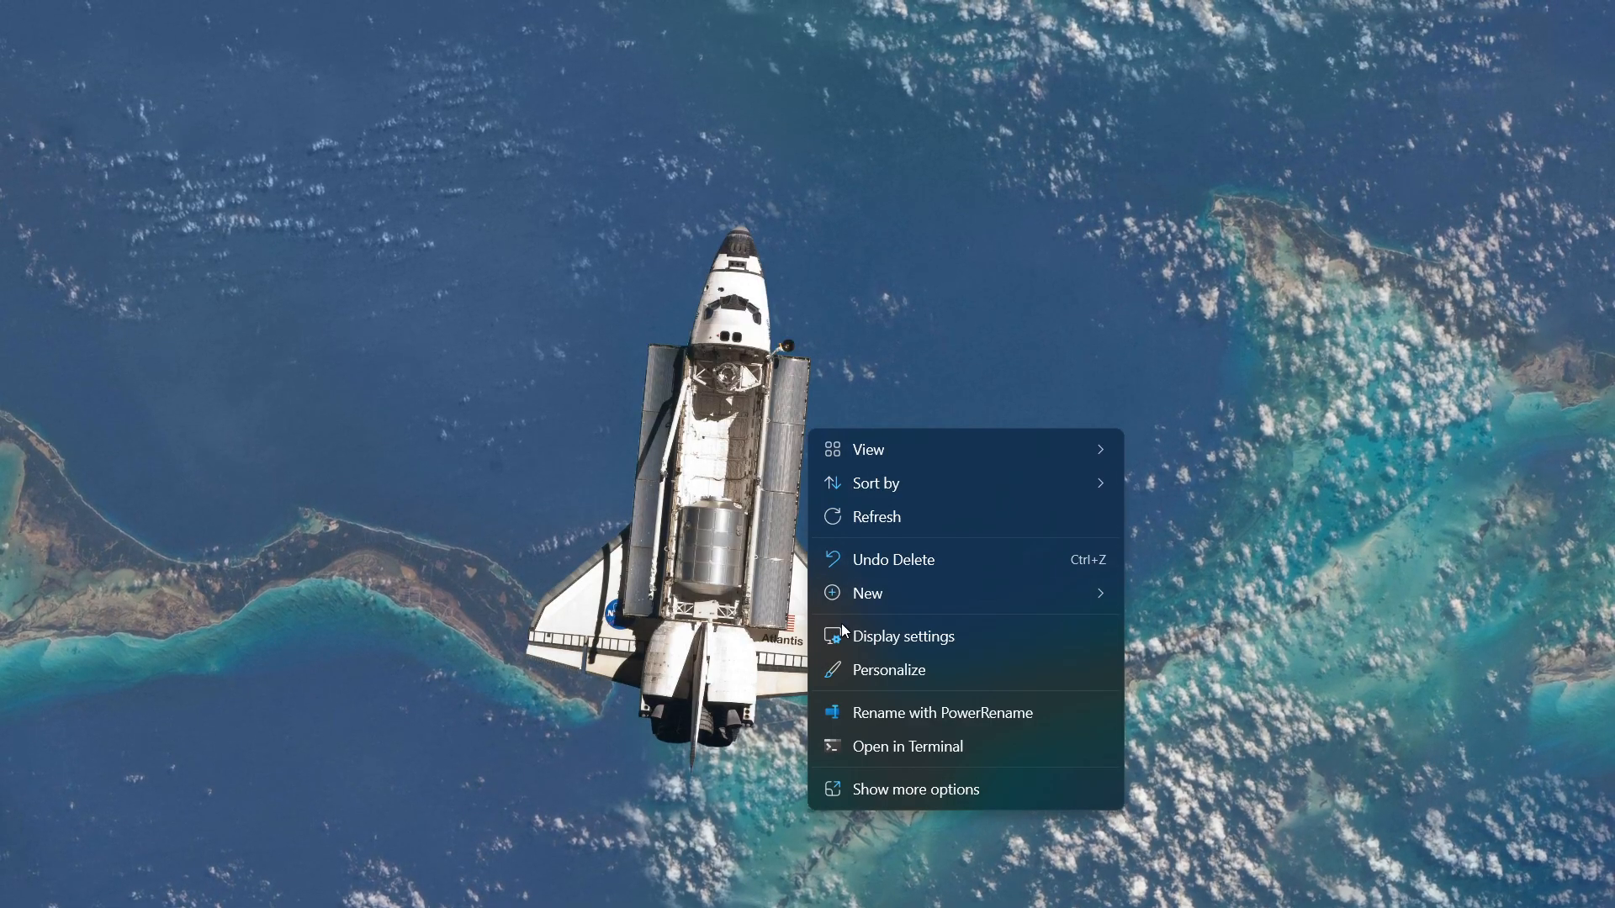
# Go to Windows Display settings and turn the Brightness slider all the way up.
pyautogui.click(858, 637)
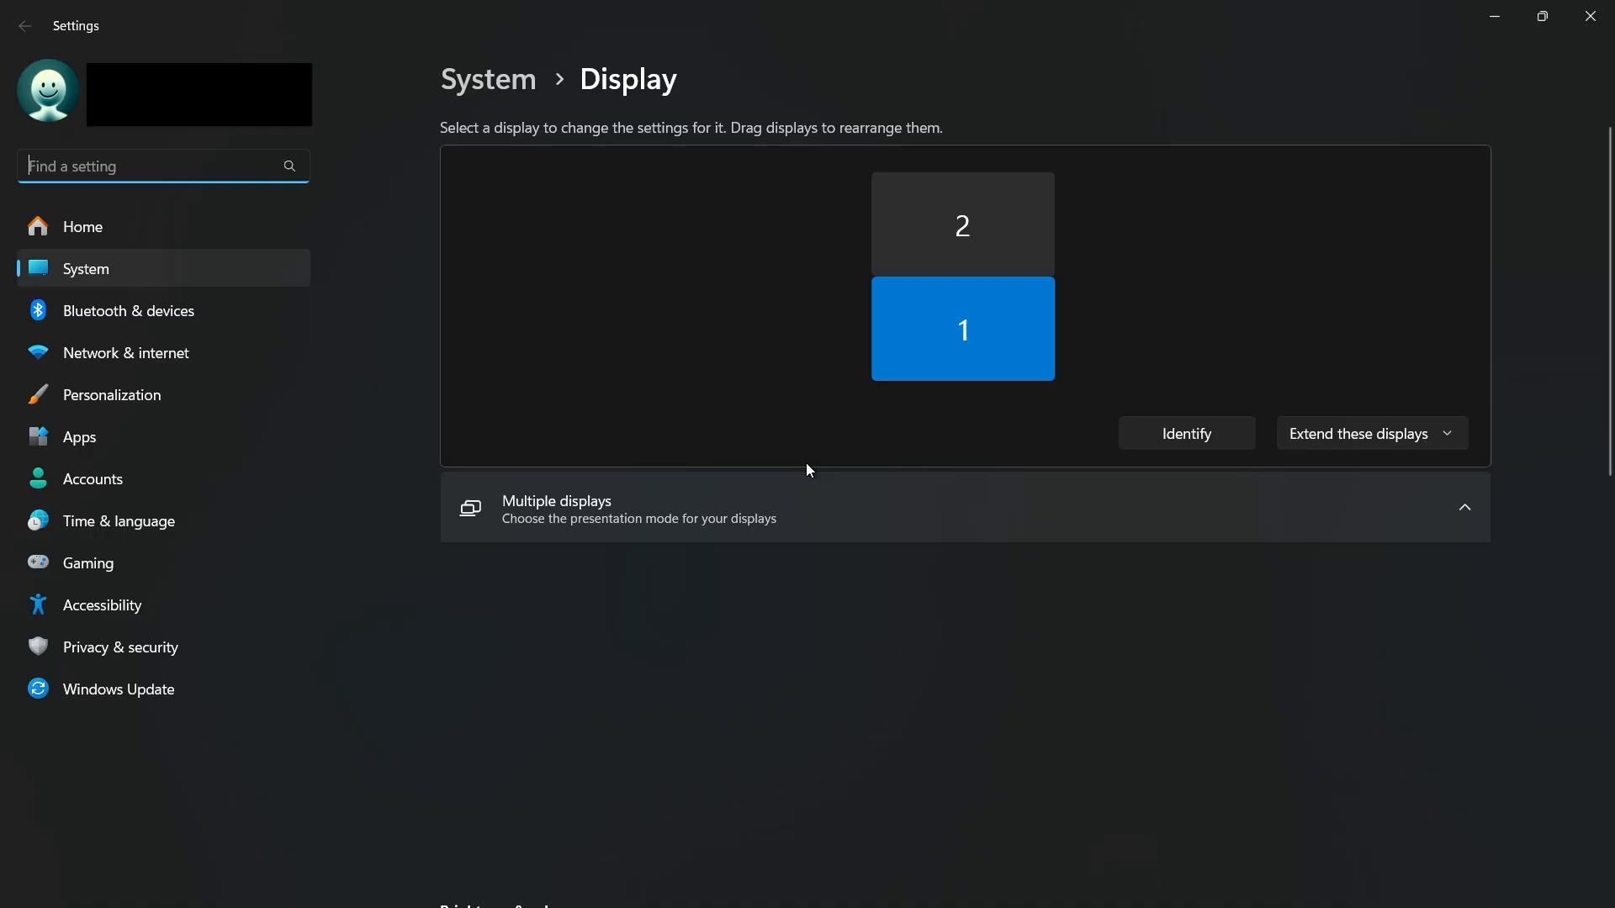
pyautogui.scroll(-5, 809, 469)
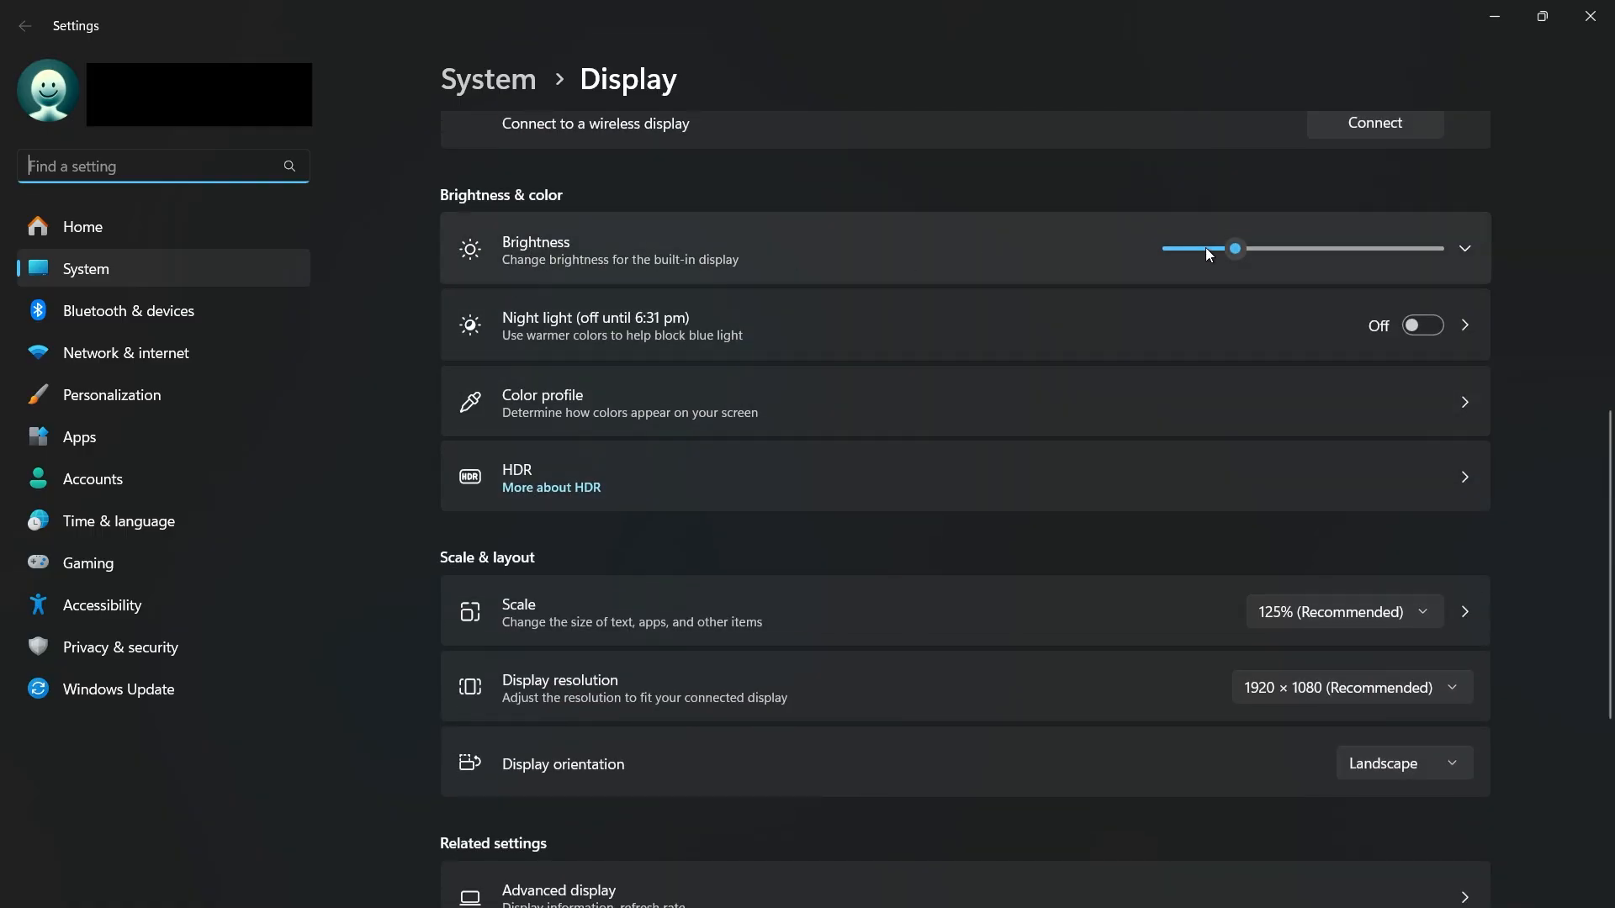
pyautogui.moveTo(1237, 250); pyautogui.dragTo(1450, 251)
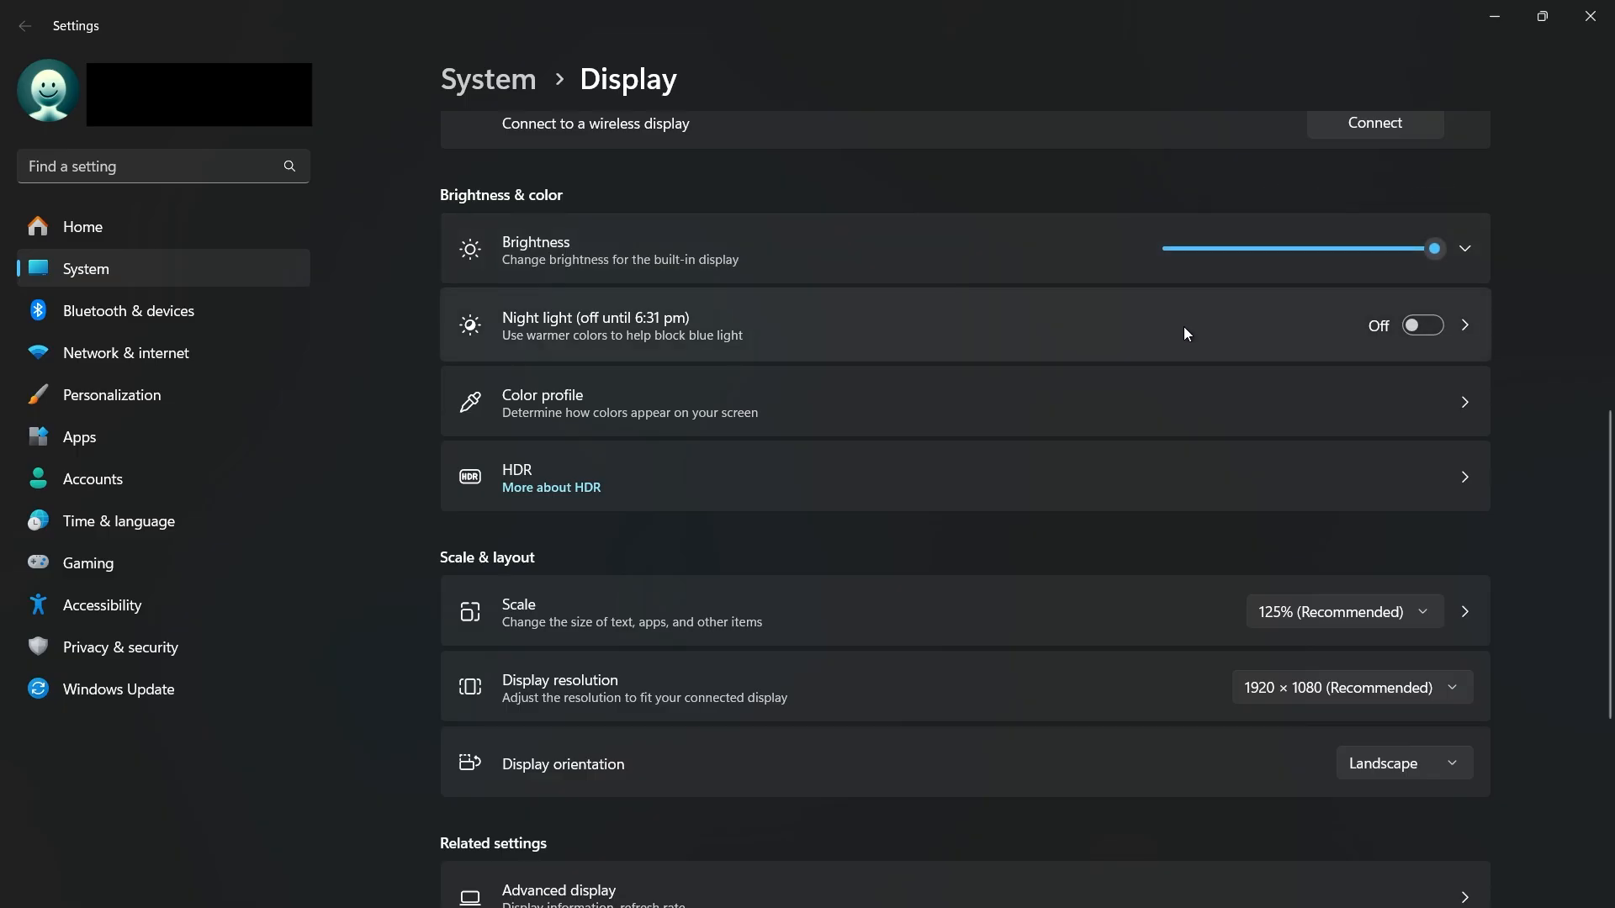
# Show the display's HDR settings page under Brightness & color.
pyautogui.click(1114, 468)
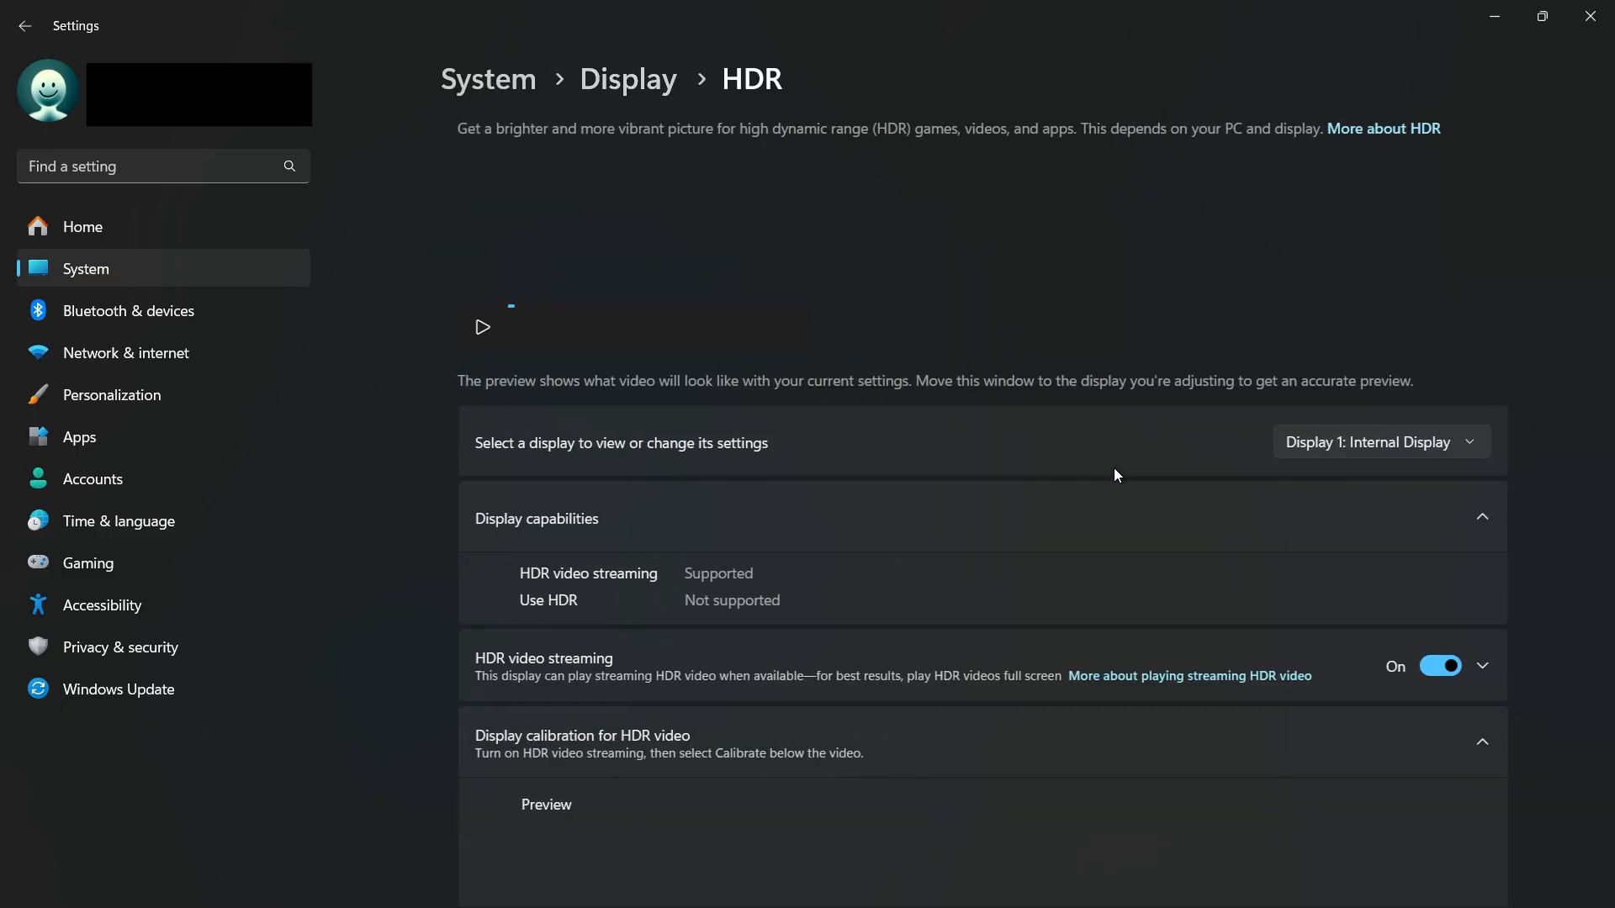
pyautogui.scroll(-5, 888, 562)
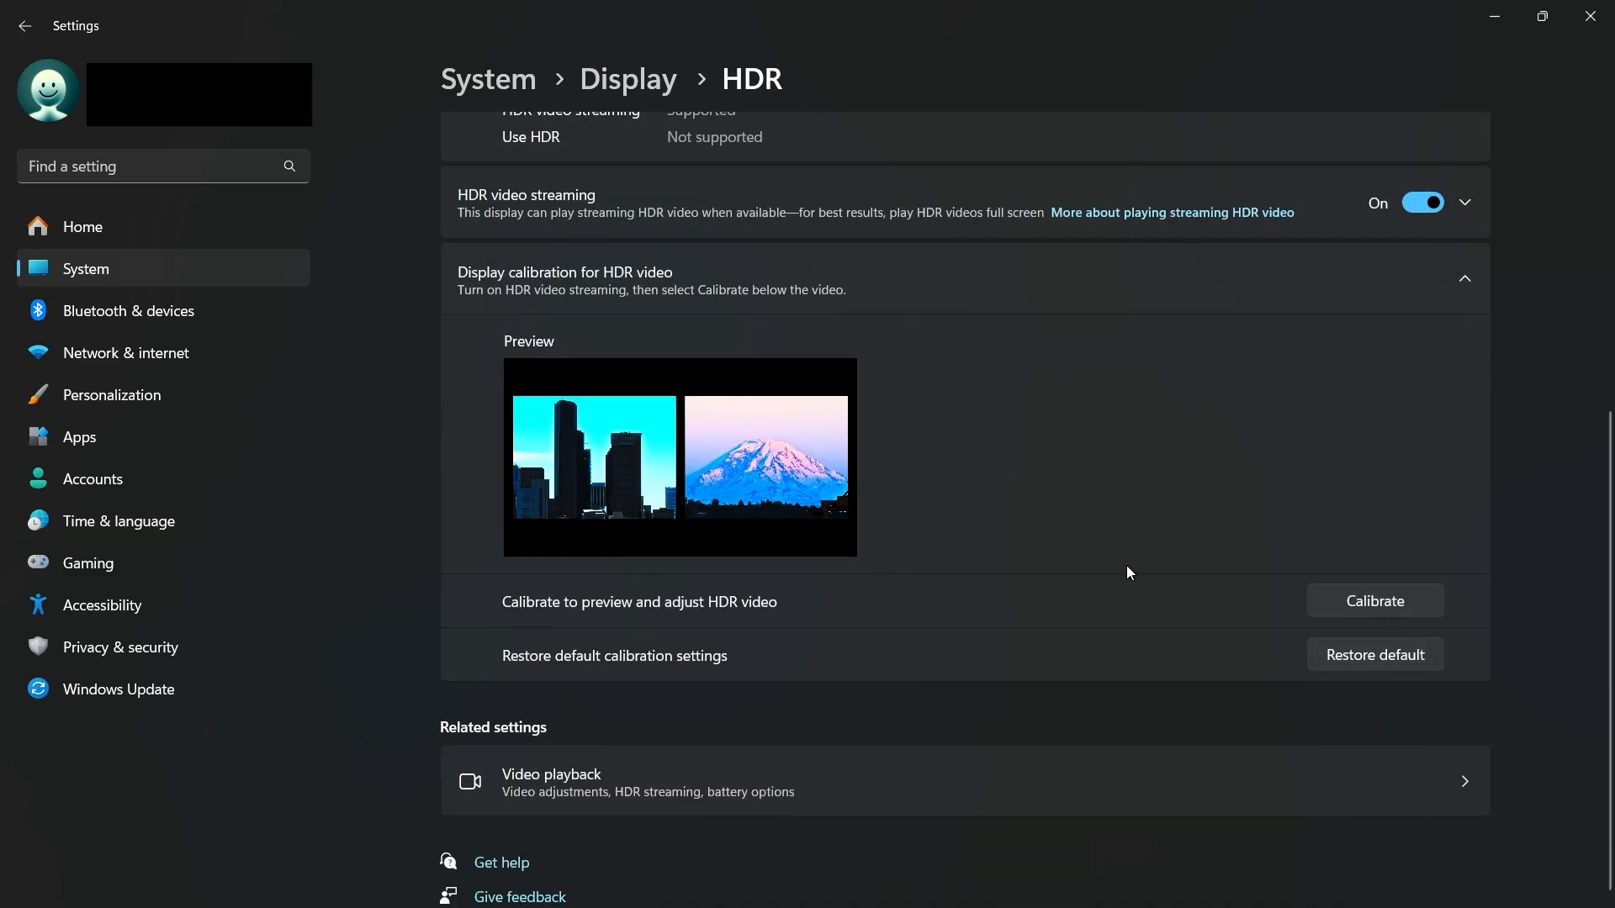
pyautogui.scroll(5, 1127, 566)
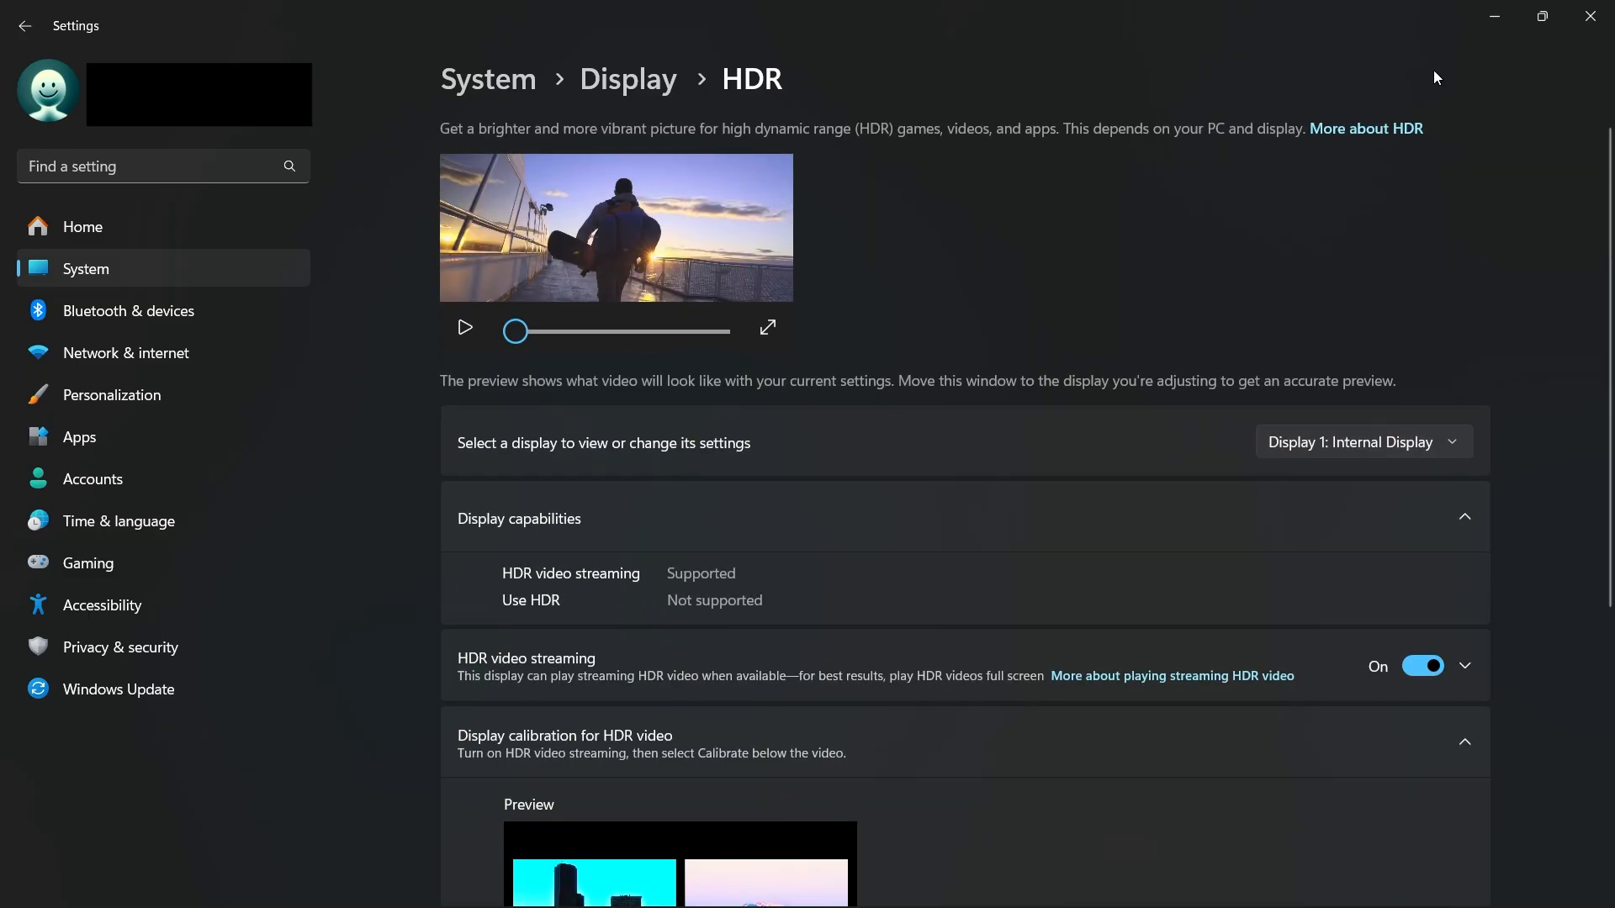